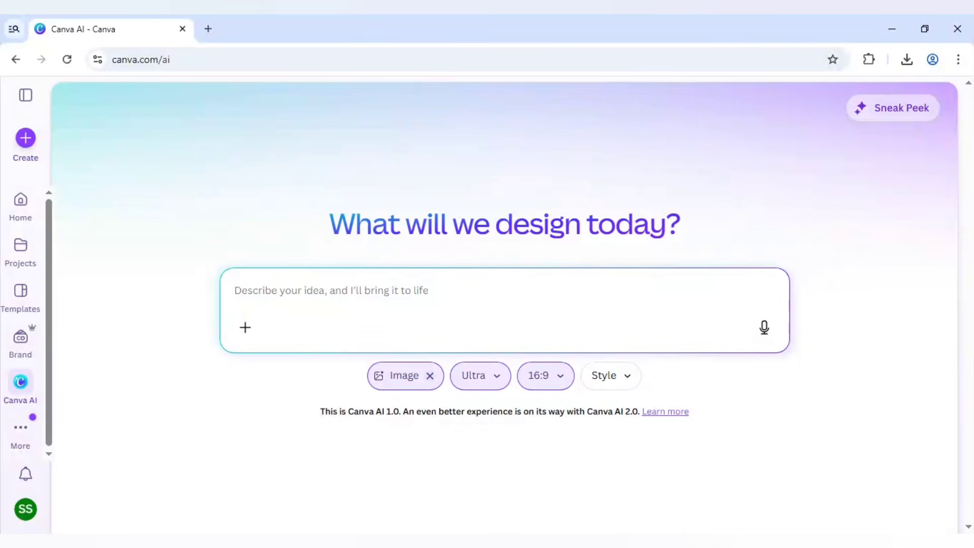
Step: Review the available aspect ratio and quality options for the AI image, keeping 16:9 and Ultra
click(563, 375)
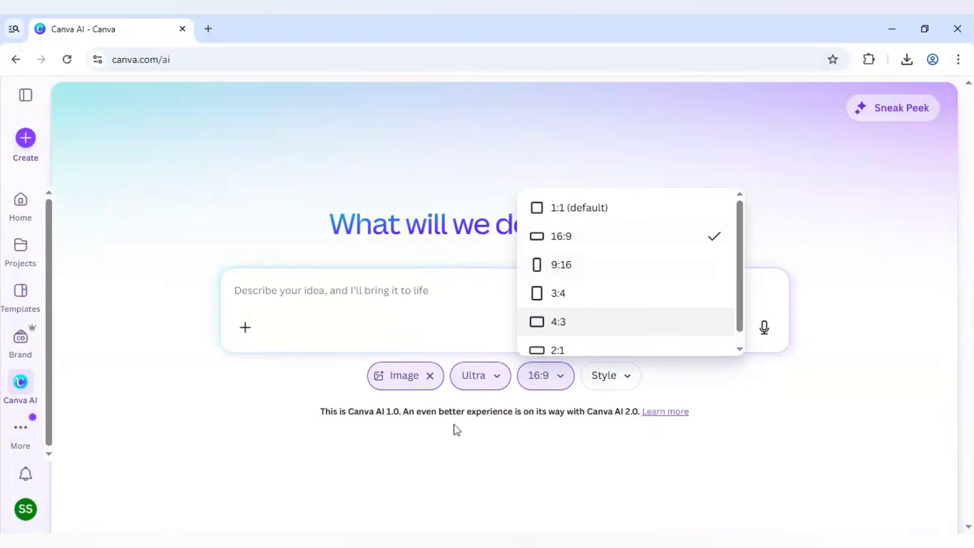
click(432, 405)
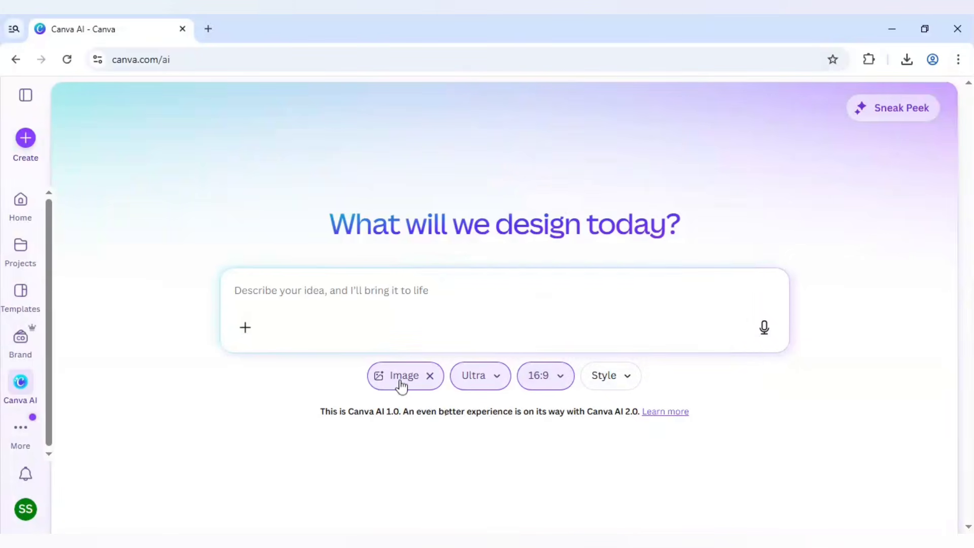
click(492, 385)
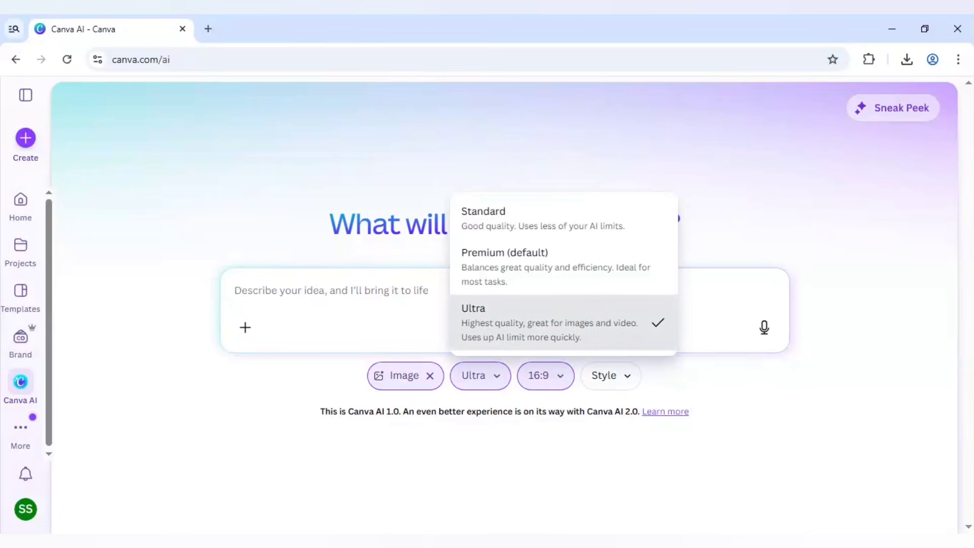
key(Escape)
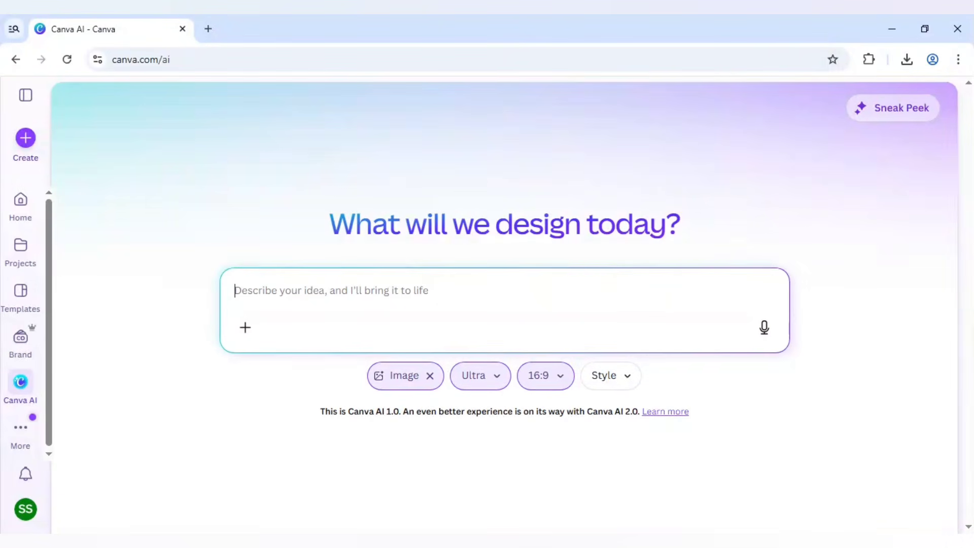
Step: Generate images from the prompt "help me make a cute cartoon girl wearing a purple hoodie walking like image with nature background"
text(hel)
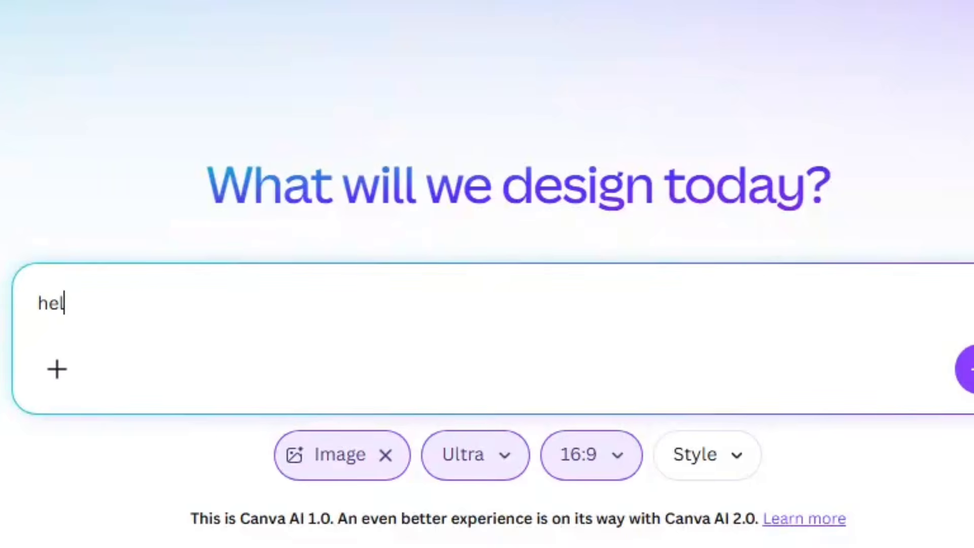
text(p me m)
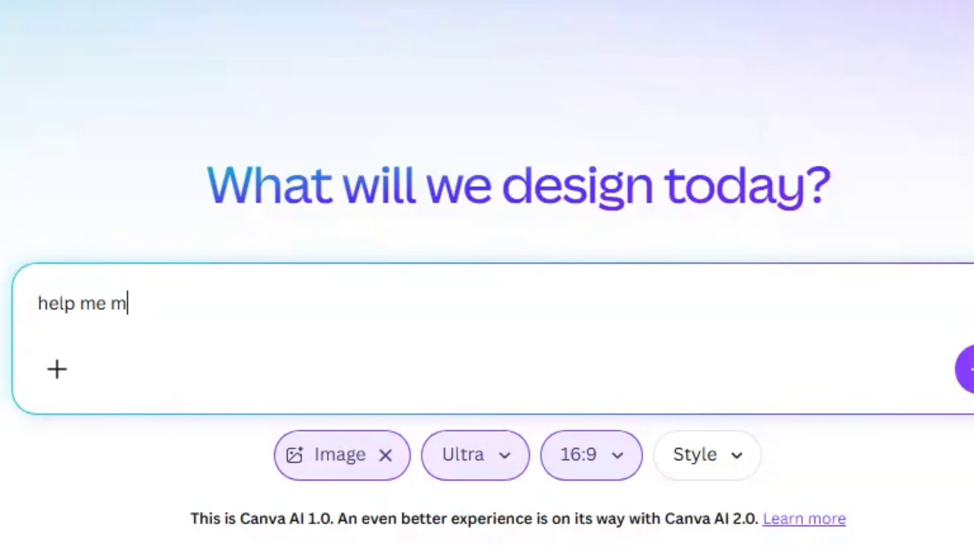
text(ake a cute)
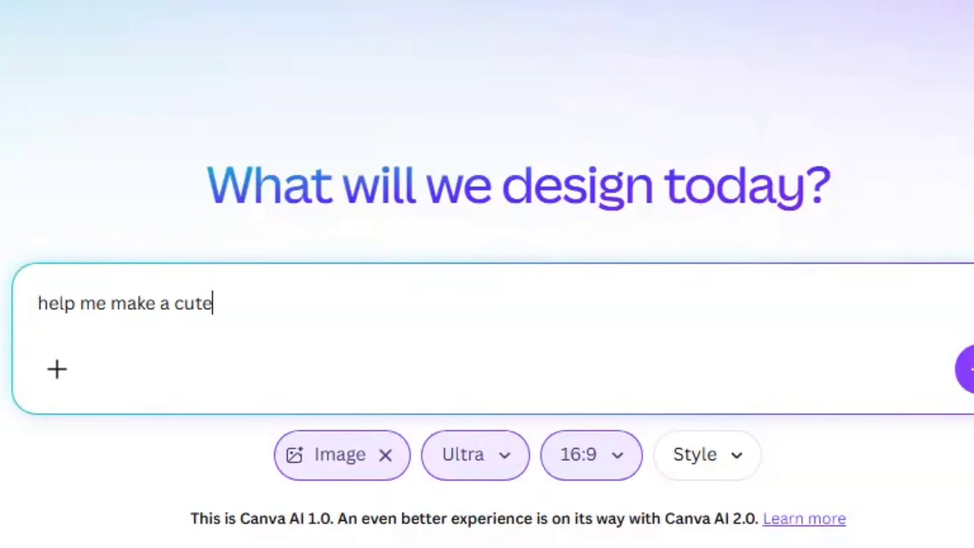
text( cartoon gi)
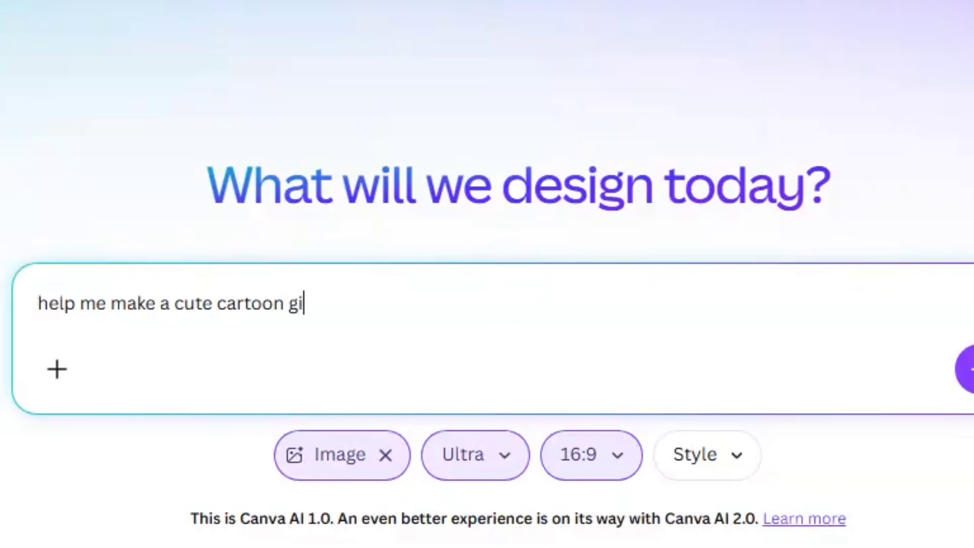
text(rl wea)
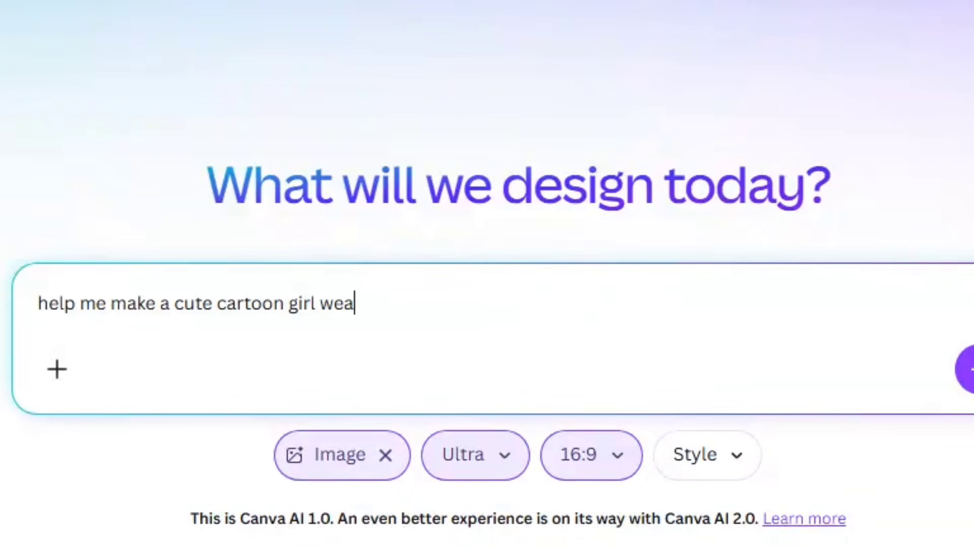
text(ring a )
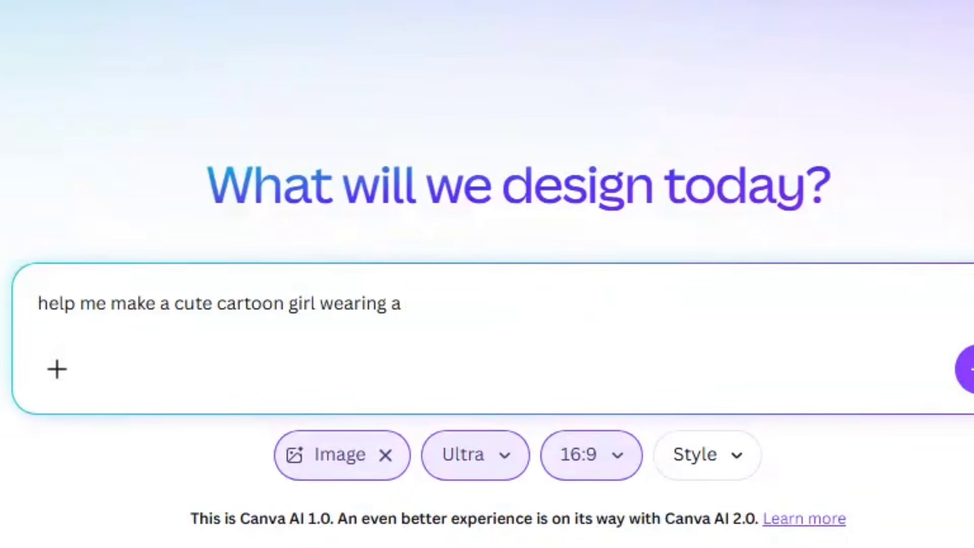
text(purple)
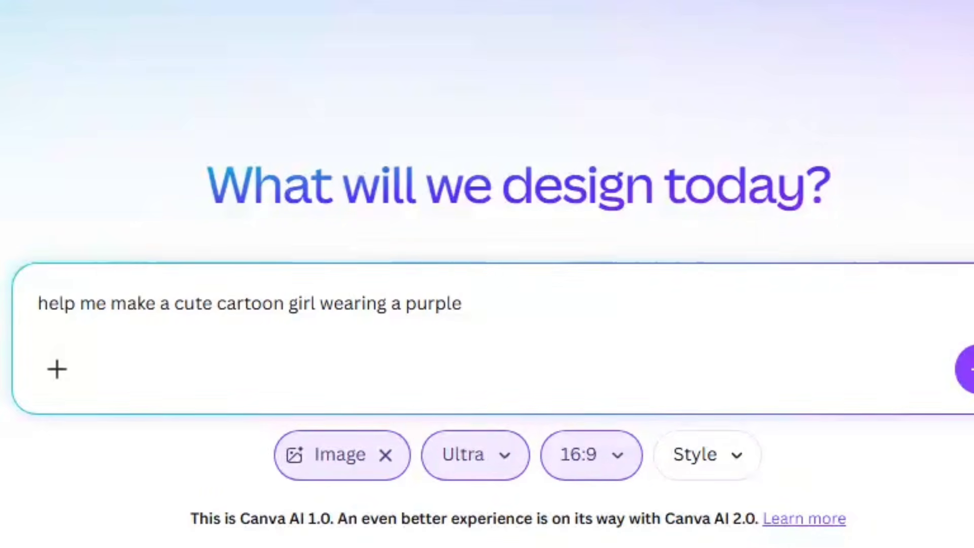
text( hoodie wa)
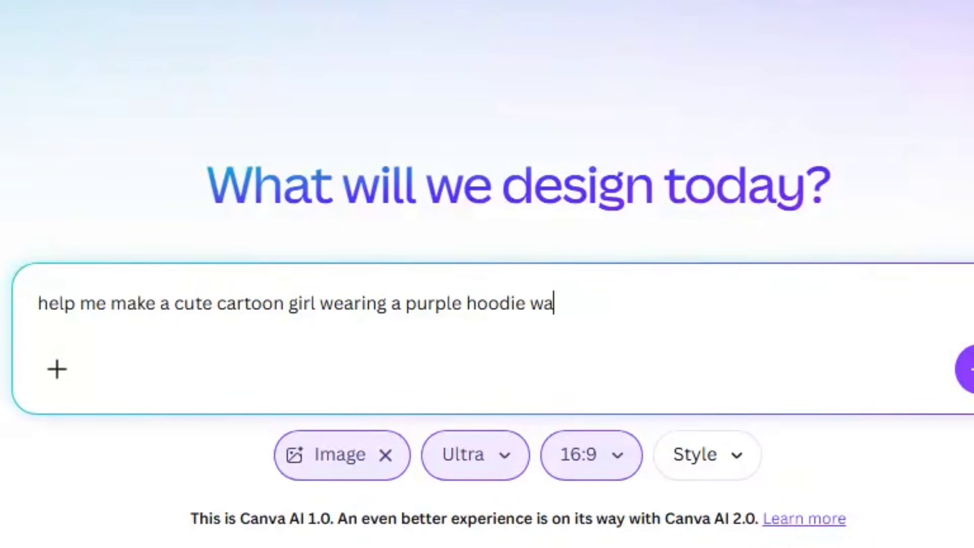
text(lking li)
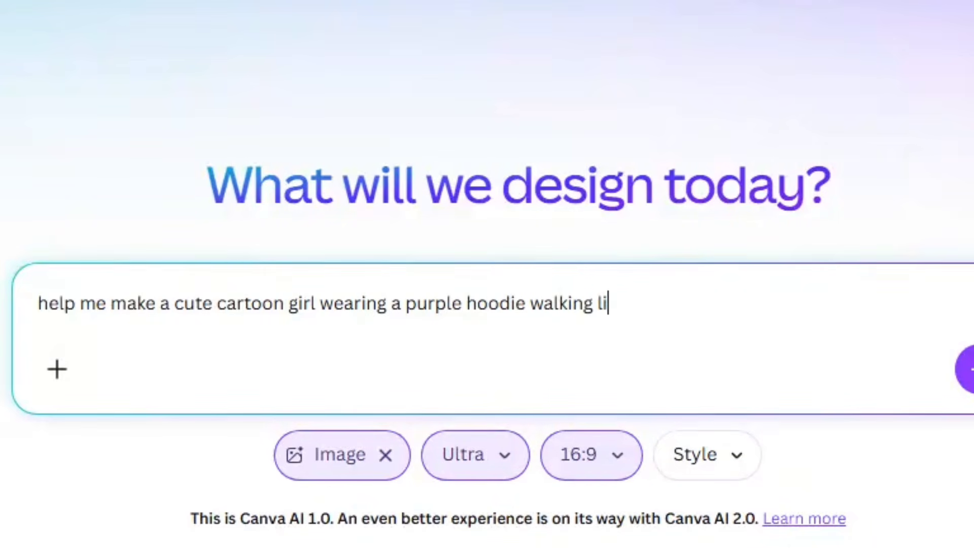
text(ke )
text(imag)
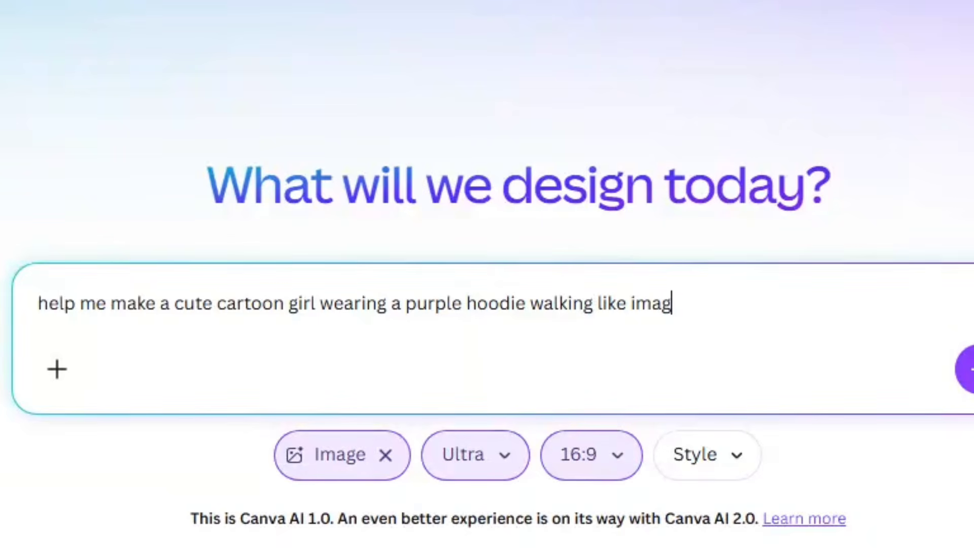
text(e with na)
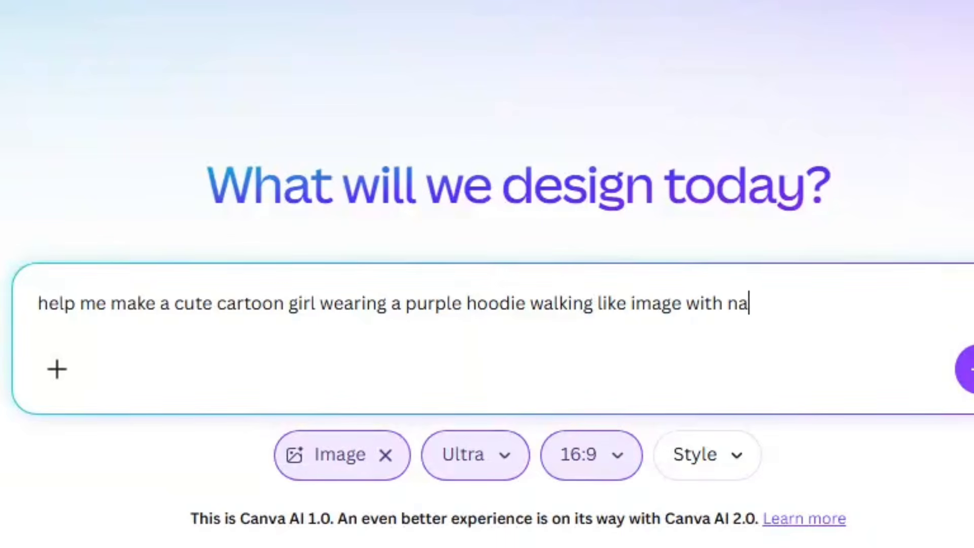
text(ture b)
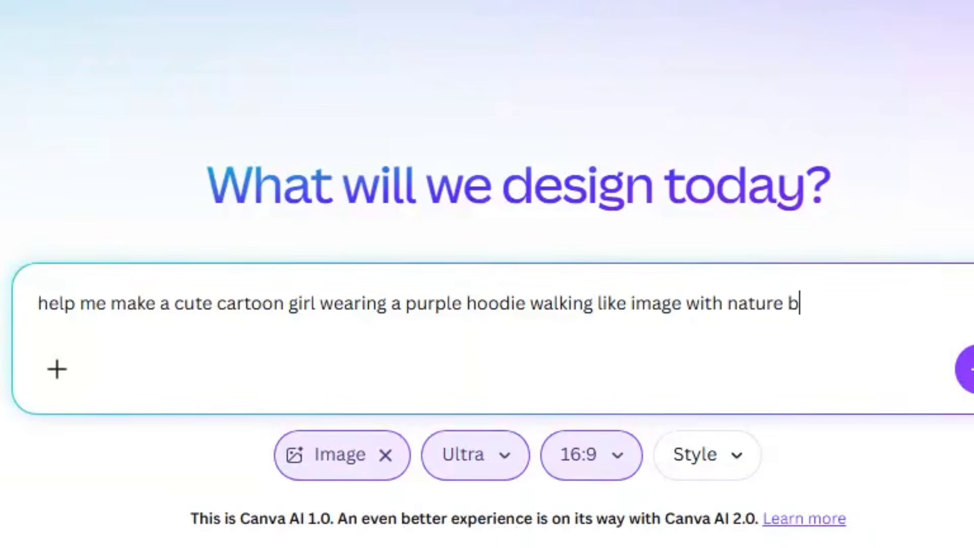
text(ackground)
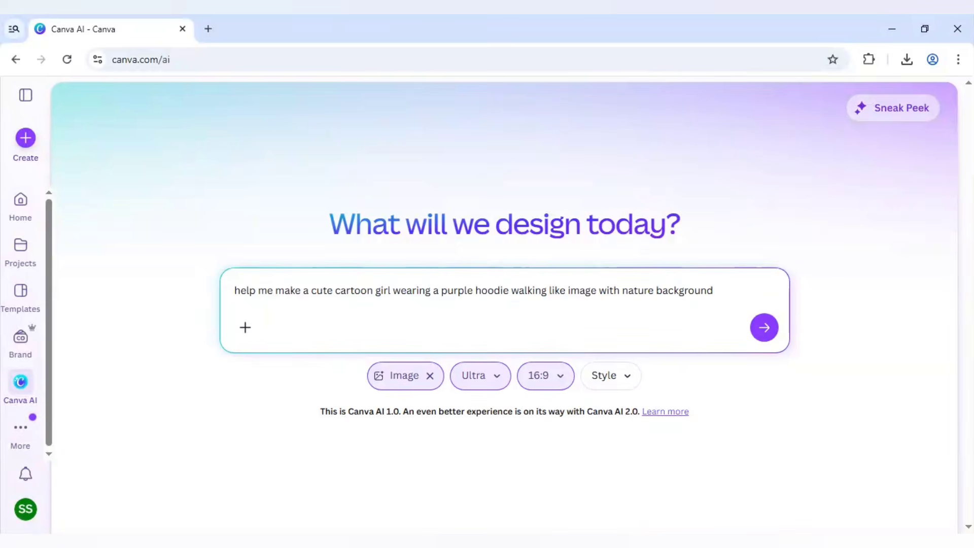
click(763, 331)
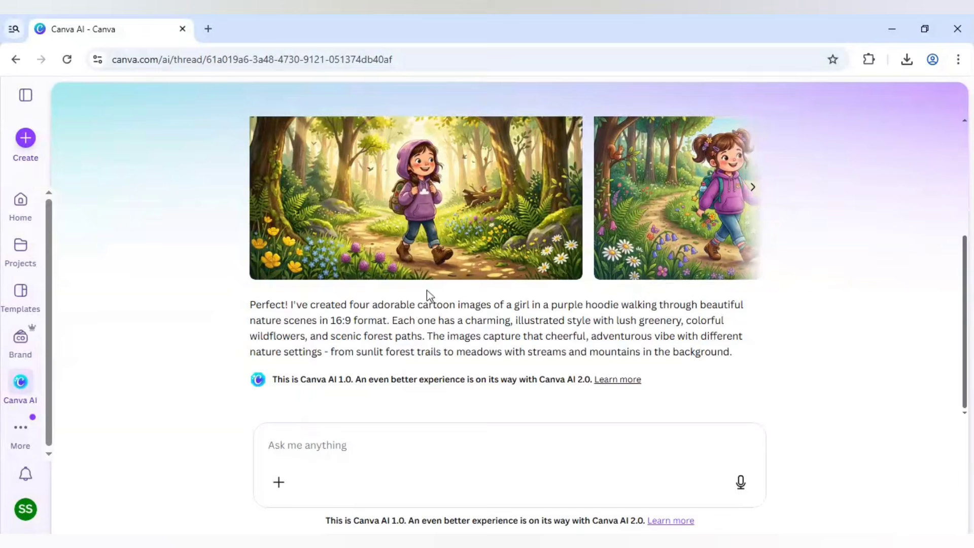
Step: Browse the generated images and download the last one, showing the girl in a purple hoodie with a walking stick
scroll(428, 295, up, 1)
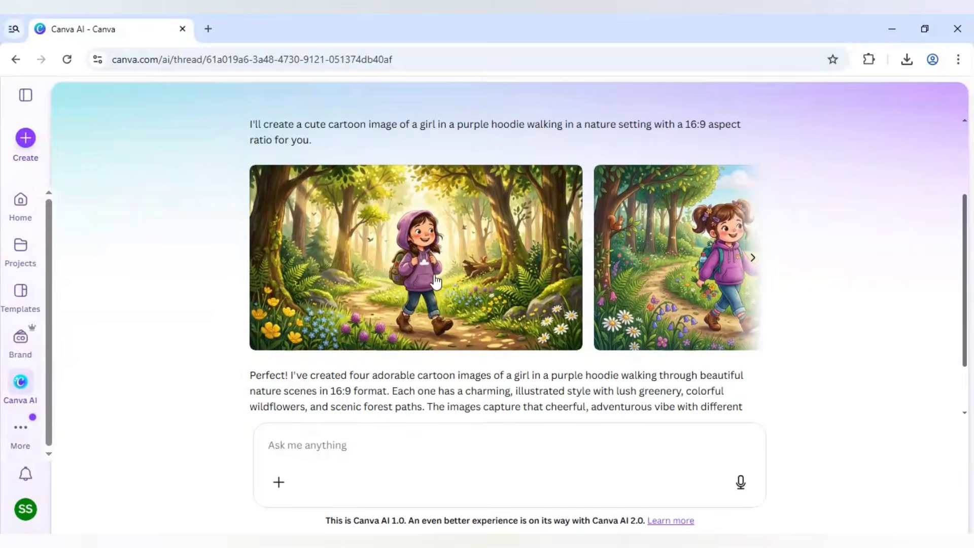
click(754, 261)
click(754, 261)
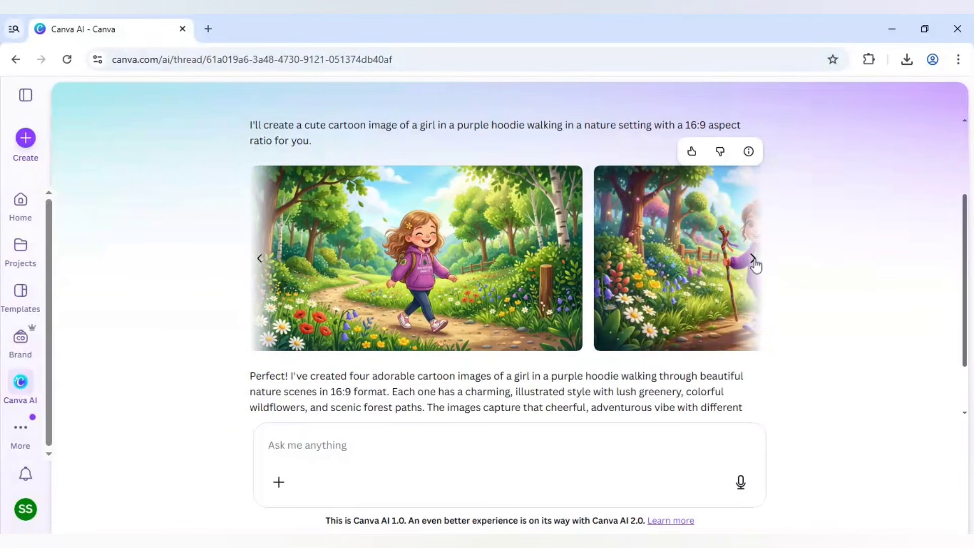
click(754, 261)
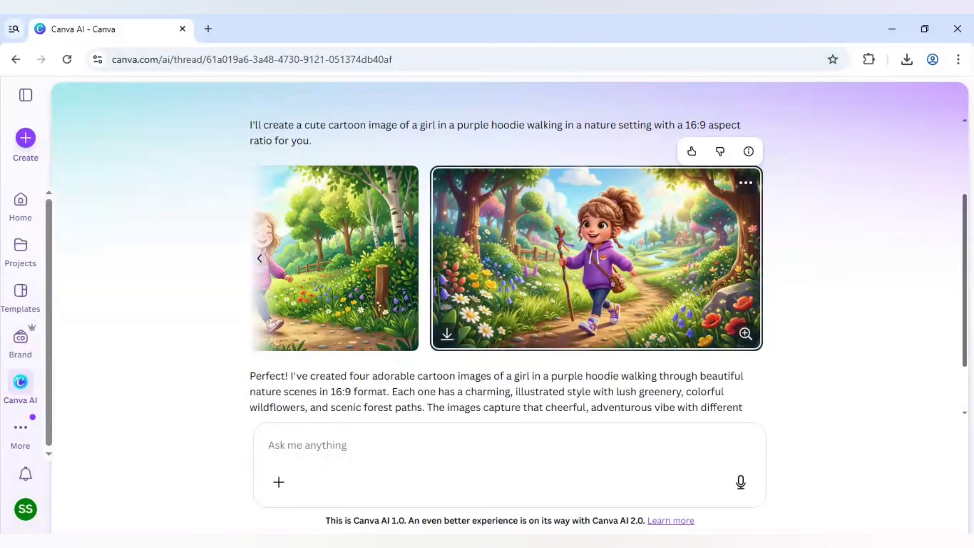
click(447, 337)
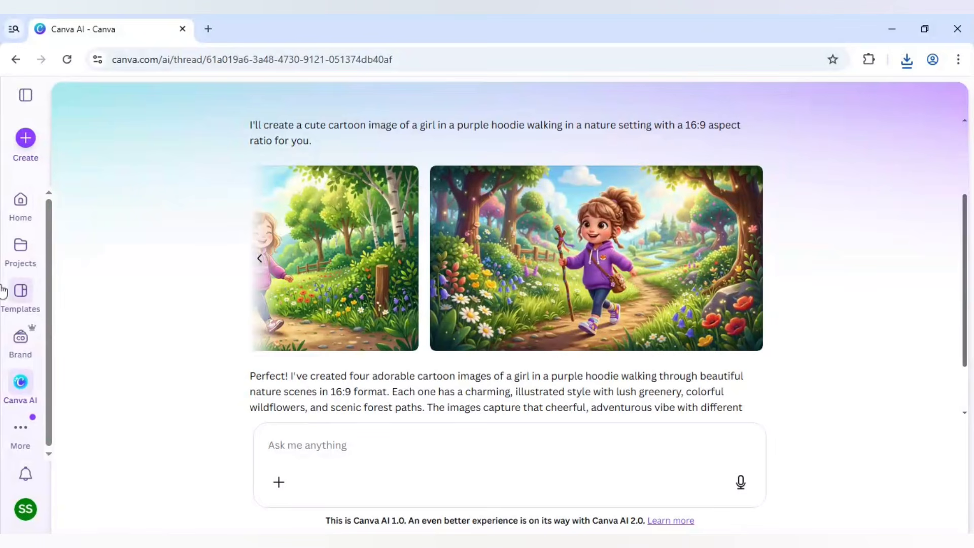
Step: Open the Canva home page in a new tab and create a blank YouTube Thumbnail design from the social media formats
middle_click(21, 205)
click(293, 23)
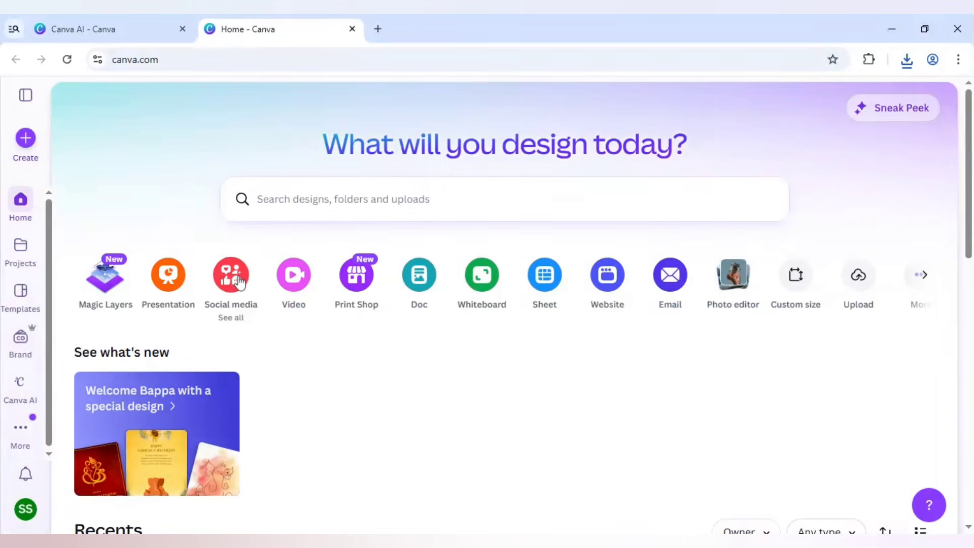
click(238, 280)
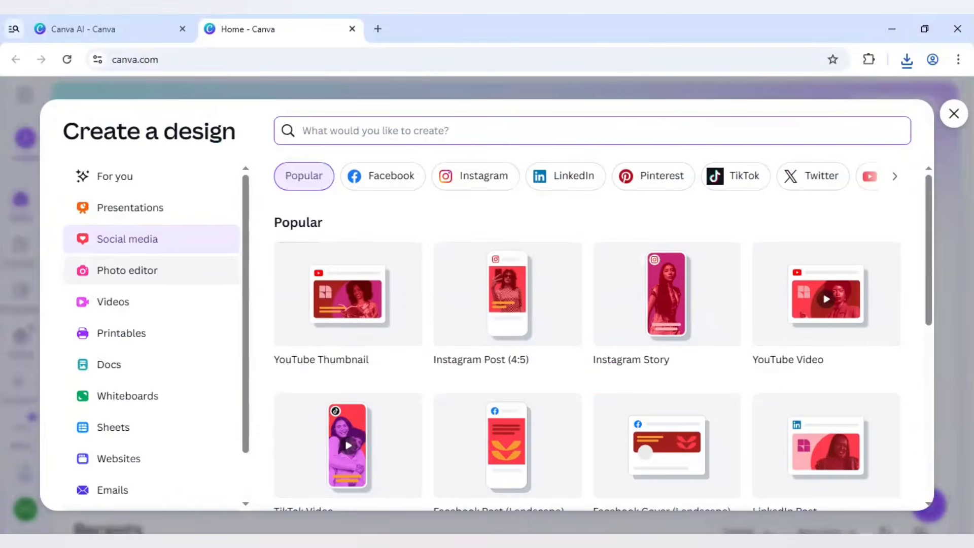
click(361, 288)
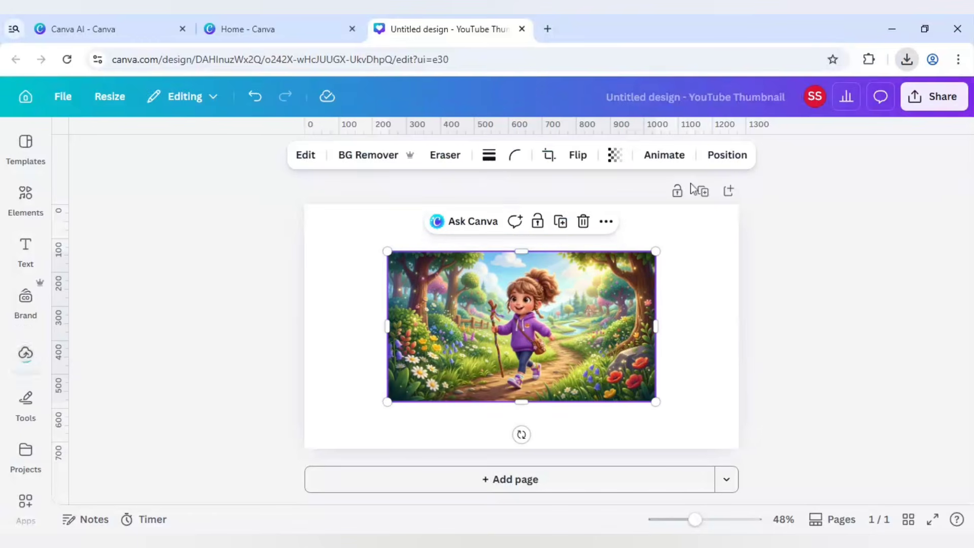
Step: Align the girl image with the page's upper-left corner and enlarge it to about 1,280 × 715 to cover the page
drag(486, 307, 404, 260)
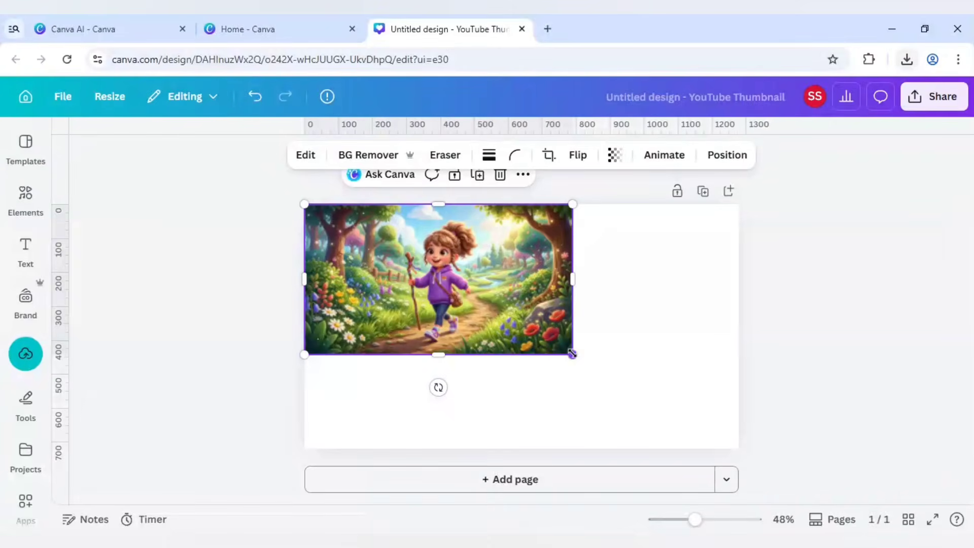
drag(572, 354, 728, 463)
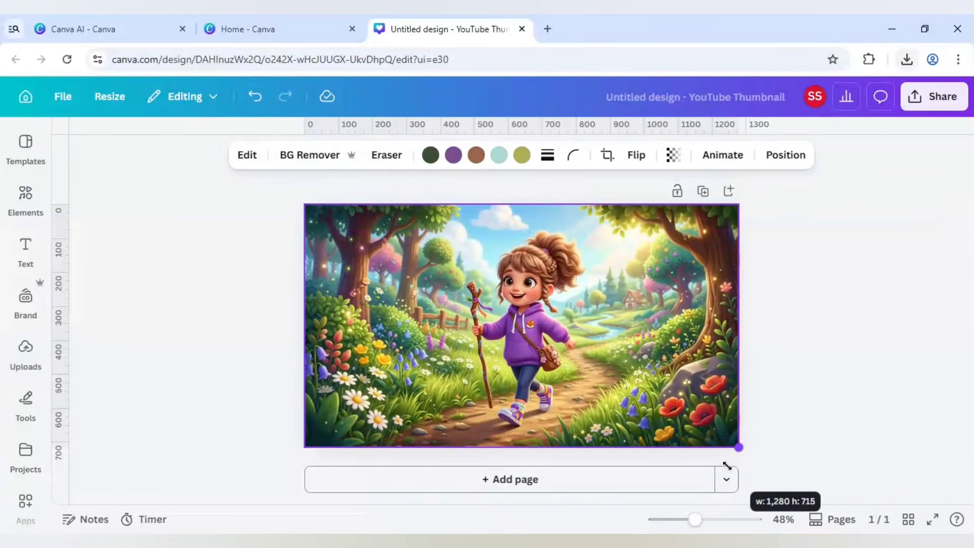
click(781, 441)
click(634, 393)
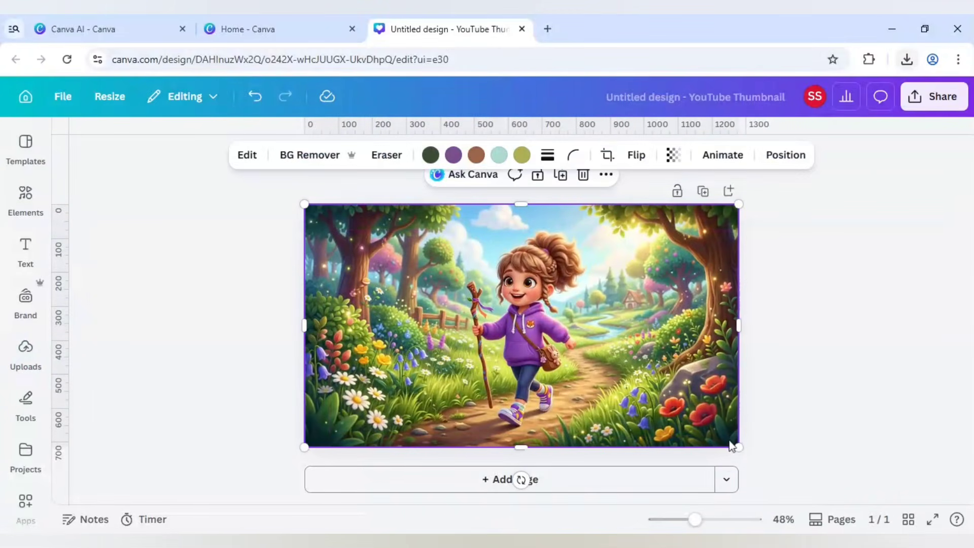
drag(737, 443, 738, 447)
Step: Generate a 5 second video from the image using Image to Video with the Smart setting, and add it to the design
click(247, 156)
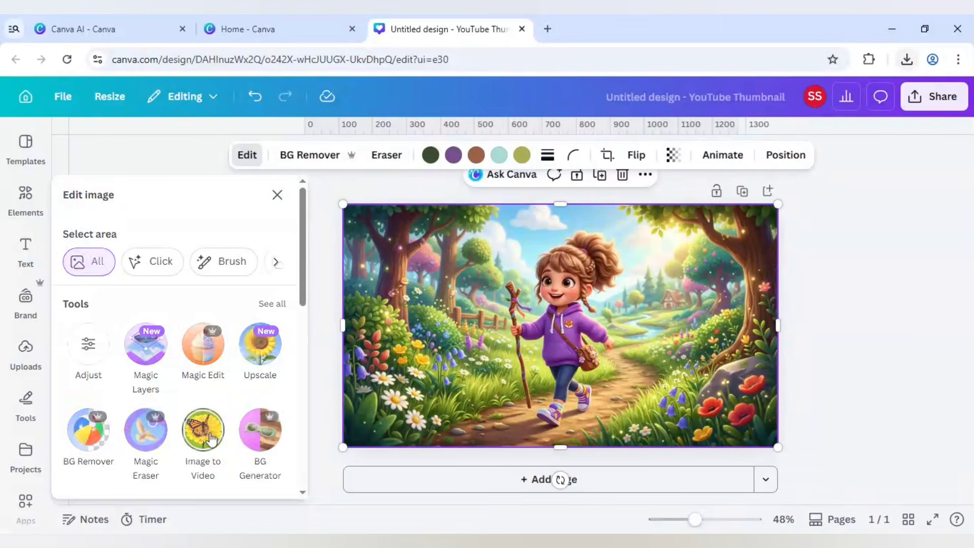
click(203, 430)
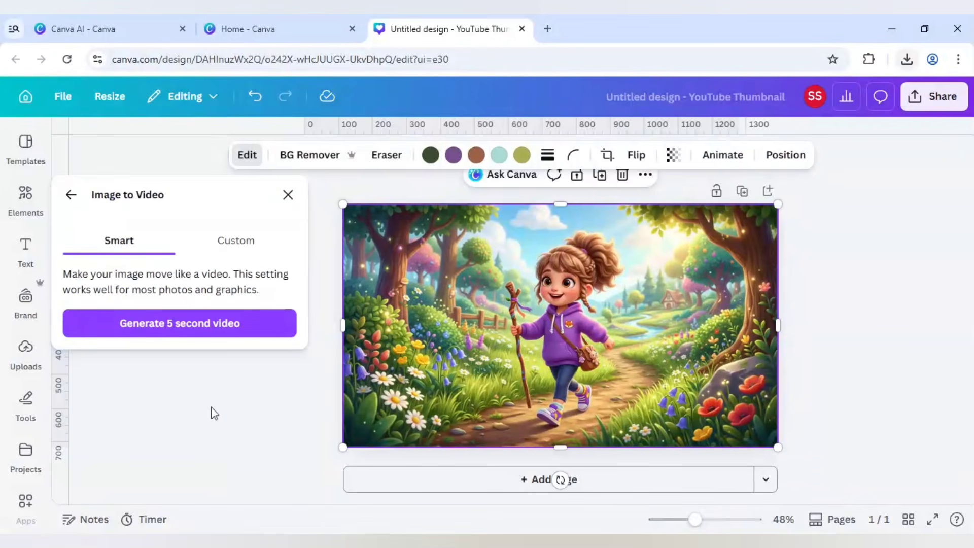
click(201, 327)
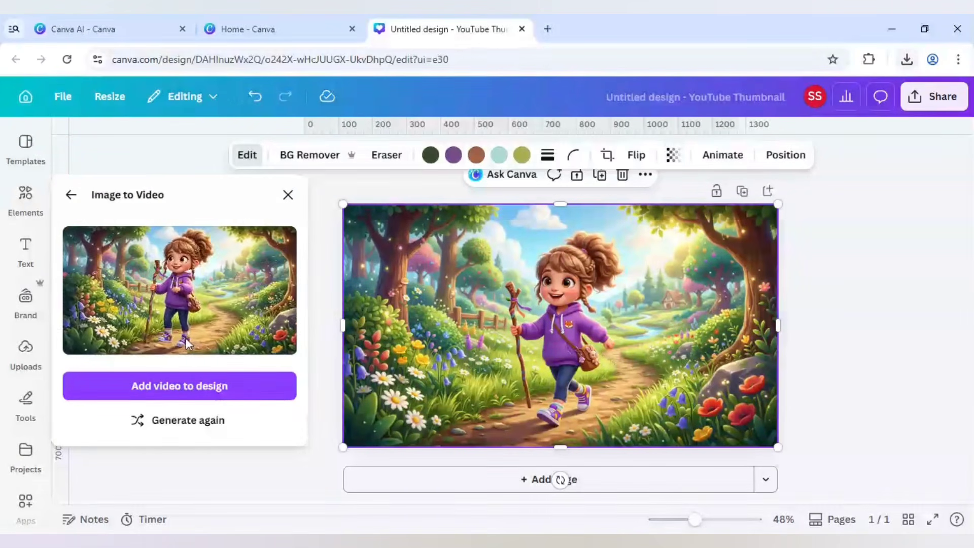
click(185, 391)
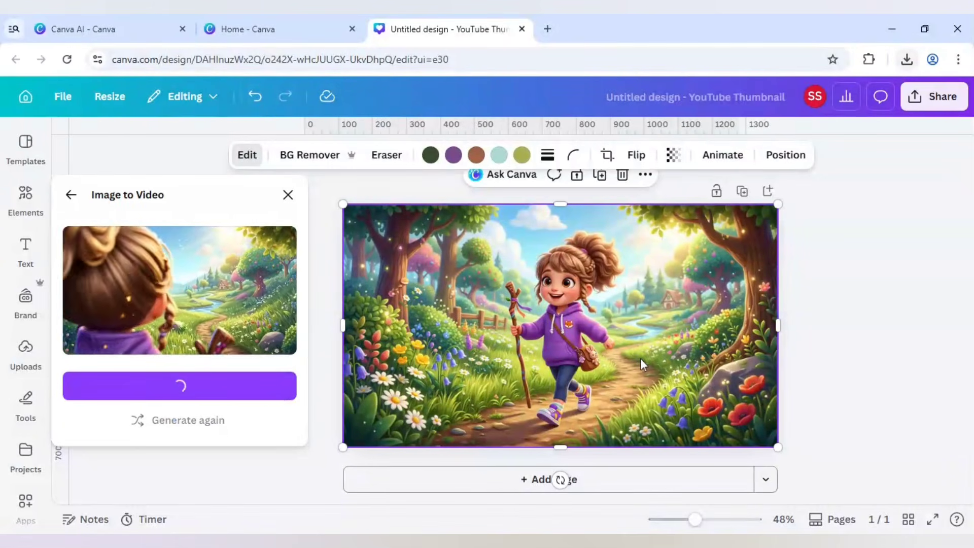